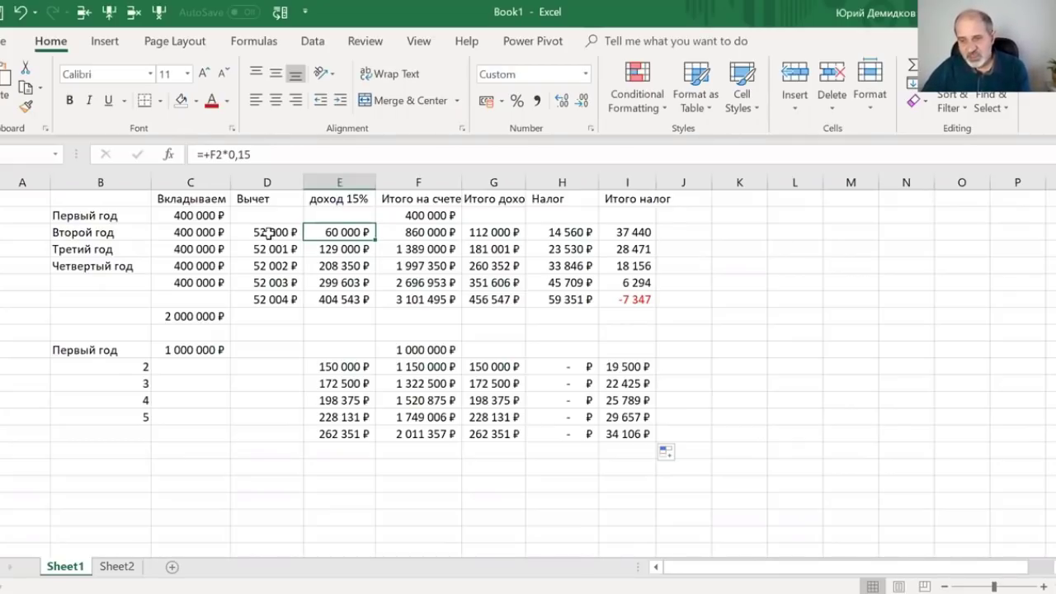
- Examine the second year's 15% income and account total formulas in E3 and F3
key("Right")
key("Left")
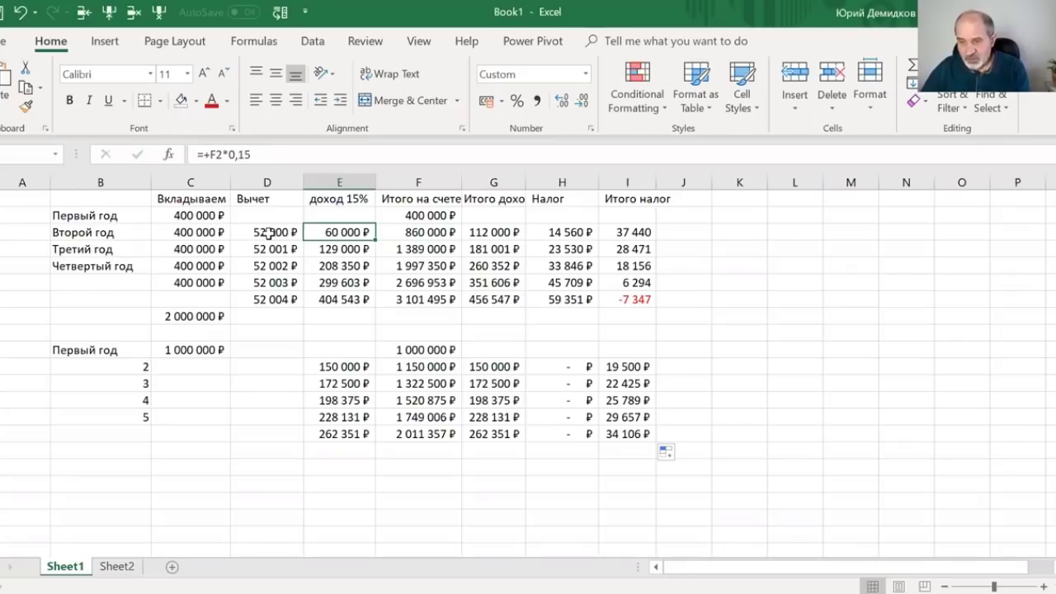
key("Right")
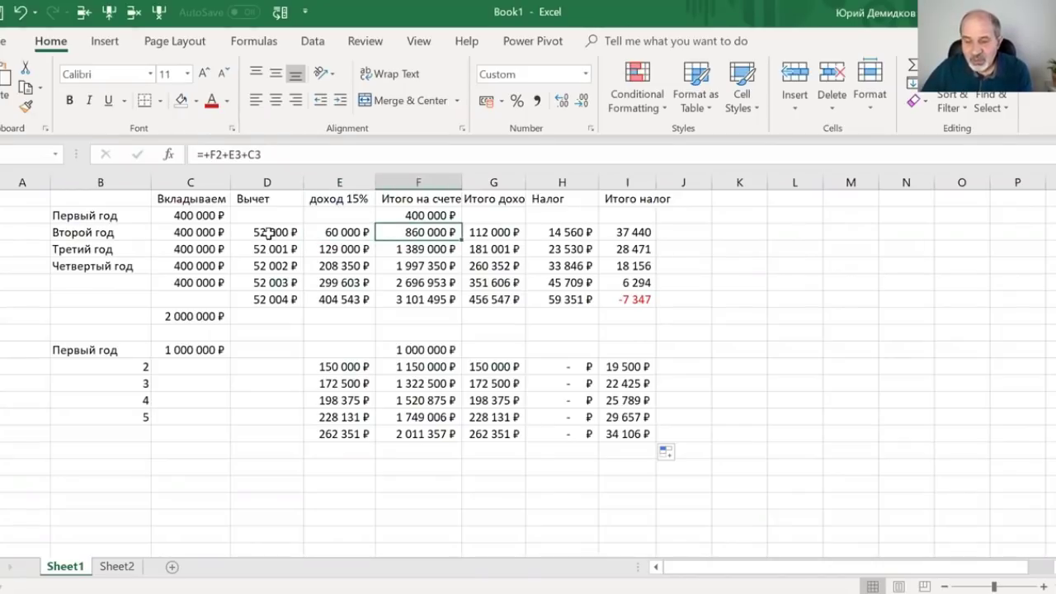
key("Left")
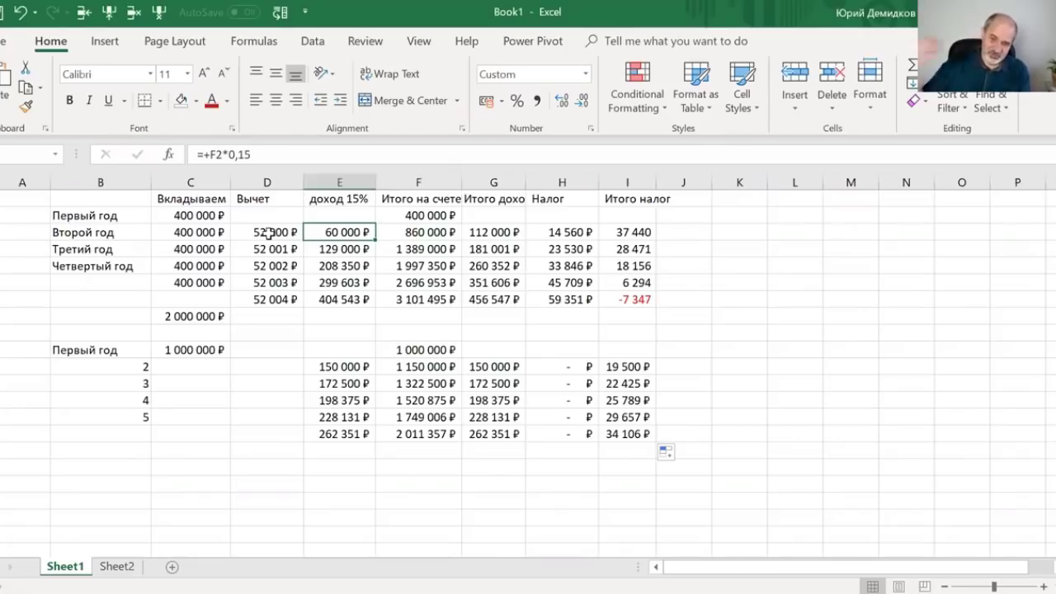
key("Left")
key("Right")
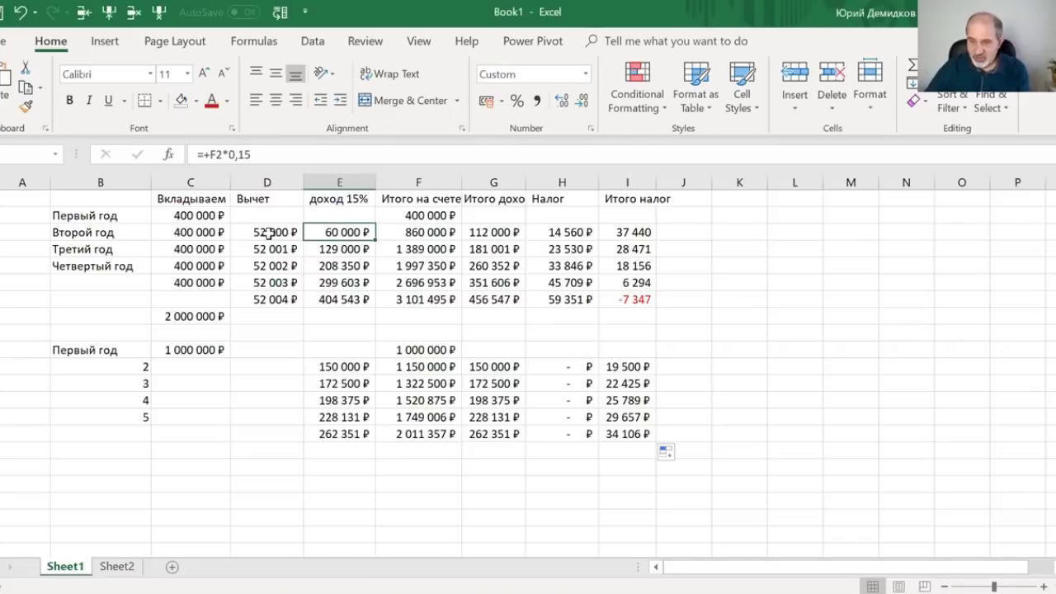
- Change the second year's tax formula in H3 to =+E3*0,13 and fill it down through H7
key("Right")
key("Right")
key("Right")
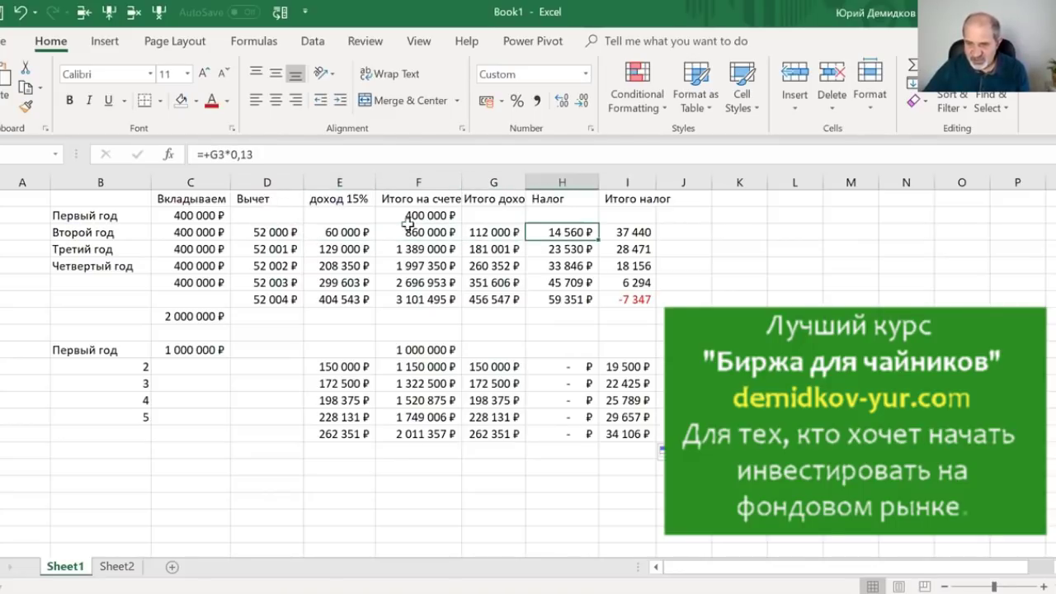
double_click(217, 155)
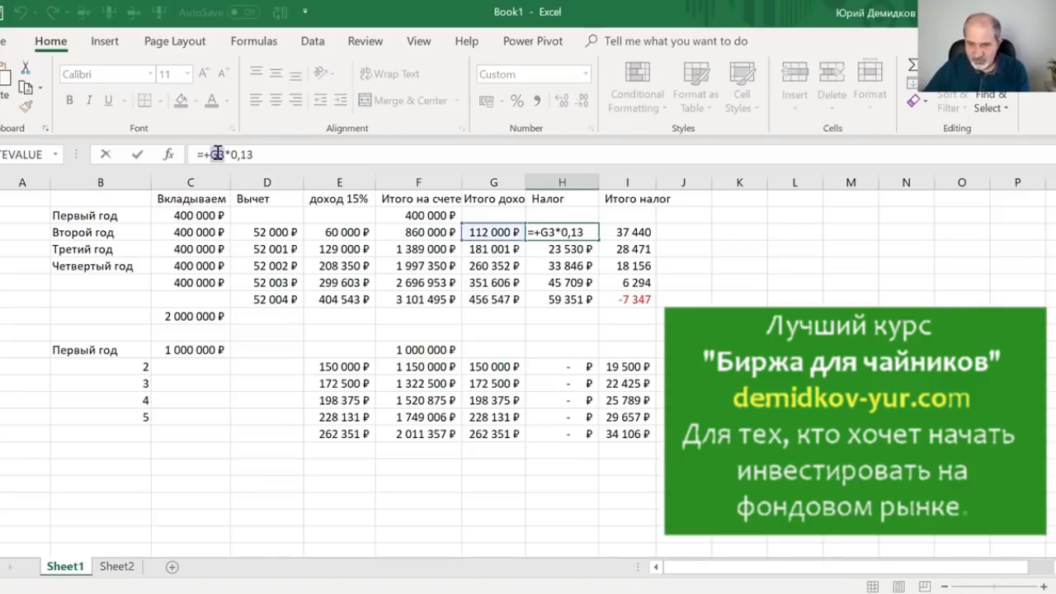
left_click(330, 233)
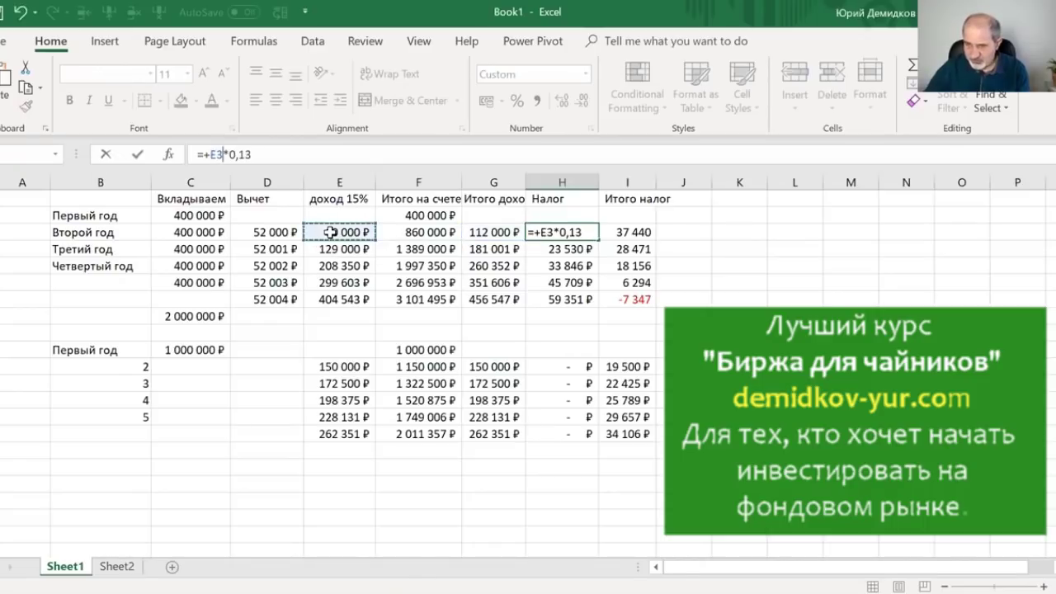
key("Tab")
left_click(553, 232)
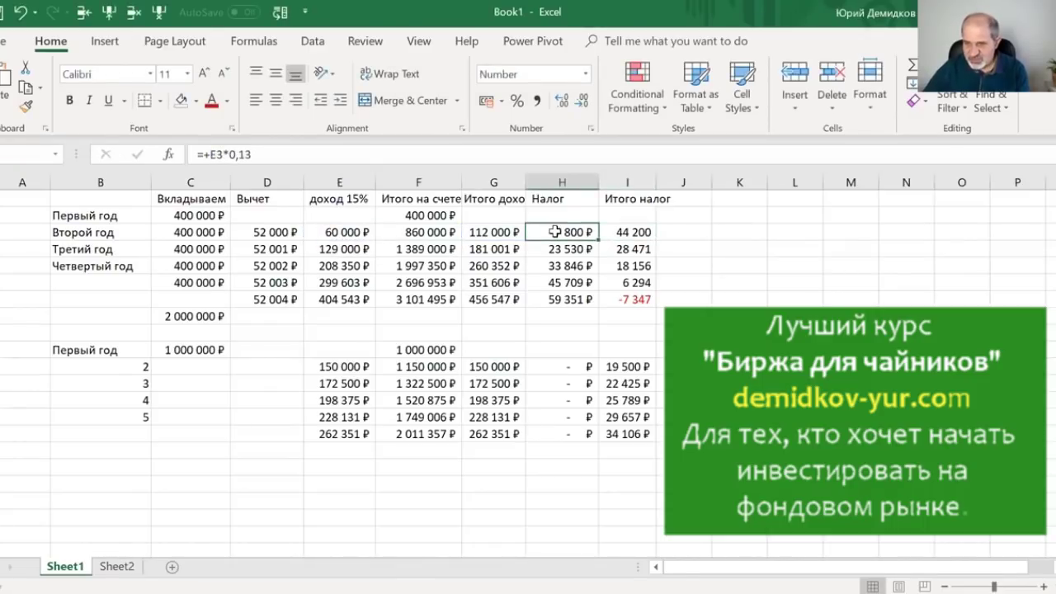
left_click_drag(599, 240, 595, 309)
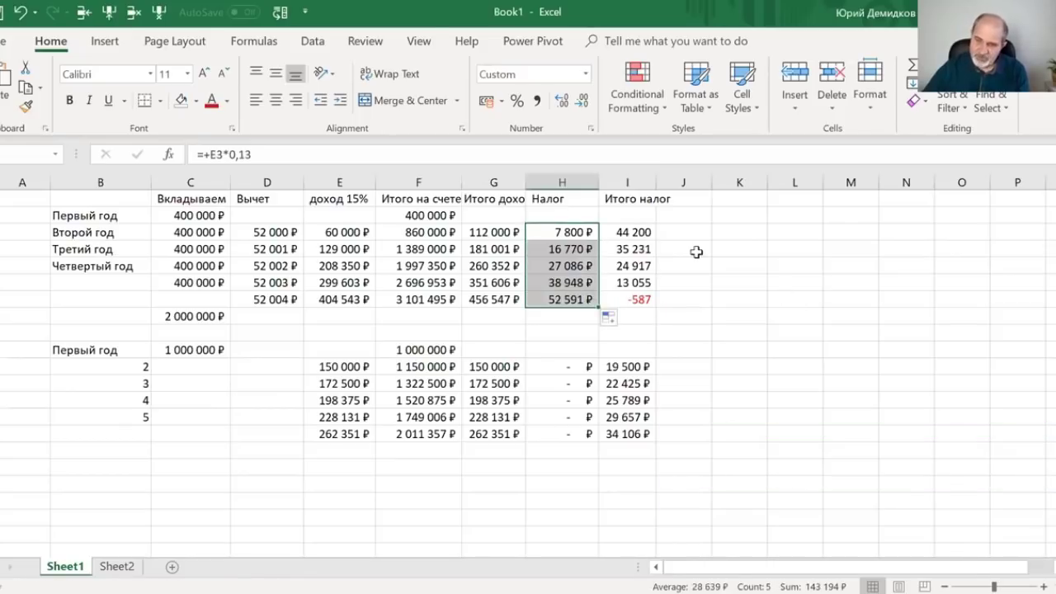
- Review the deduction, tax, income and net tax cells for the second and third years of the upper scenario
left_click(554, 231)
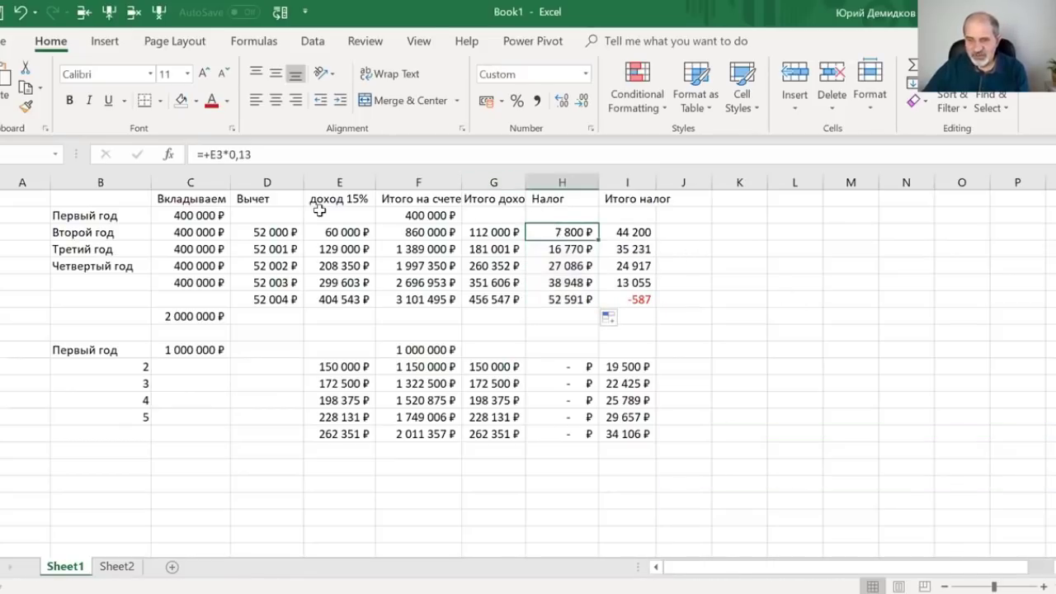
left_click(278, 232)
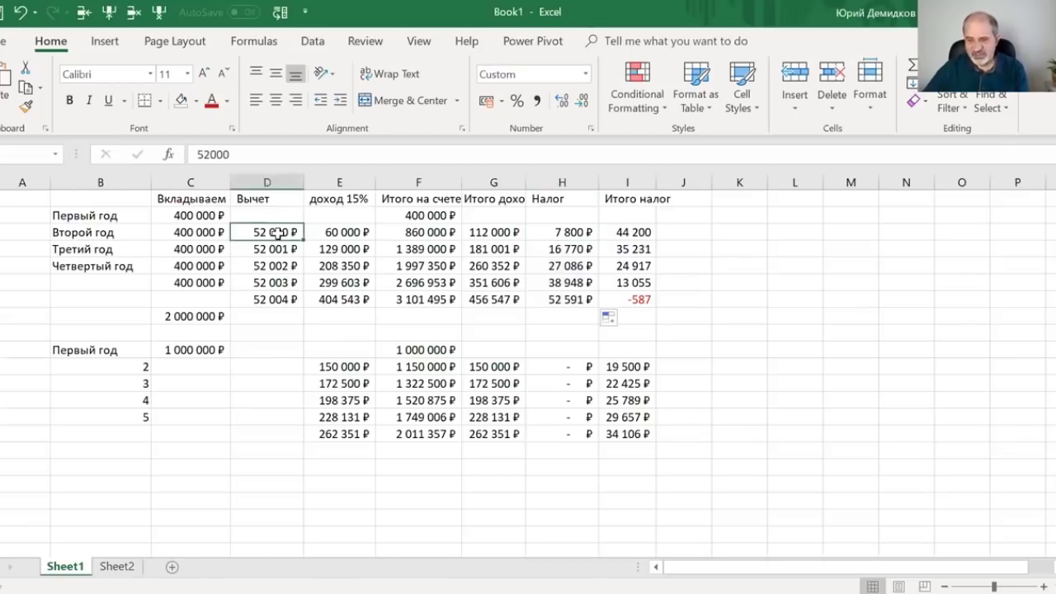
left_click(564, 235)
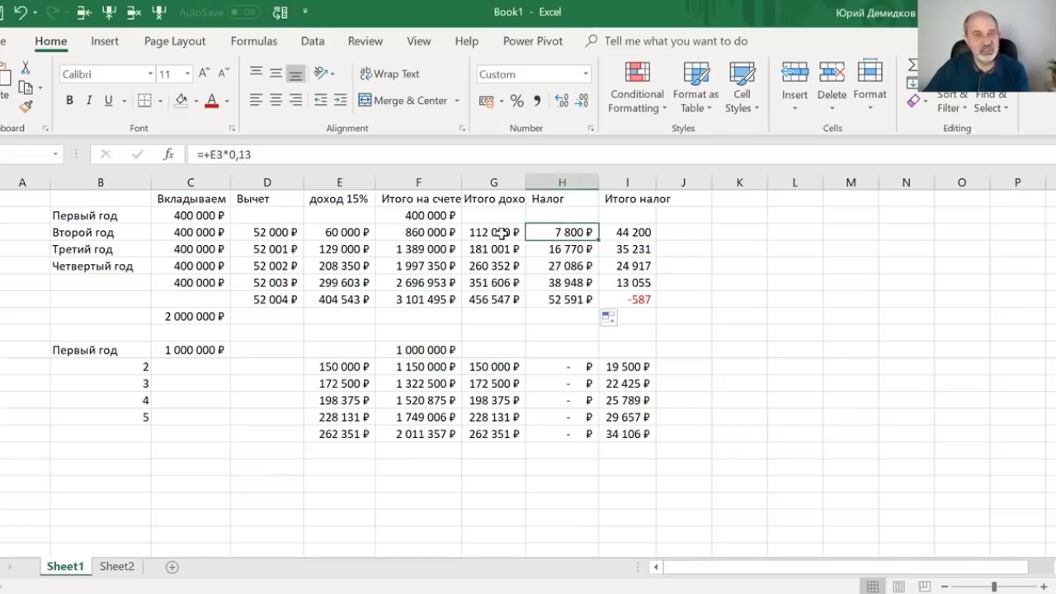
left_click(612, 232)
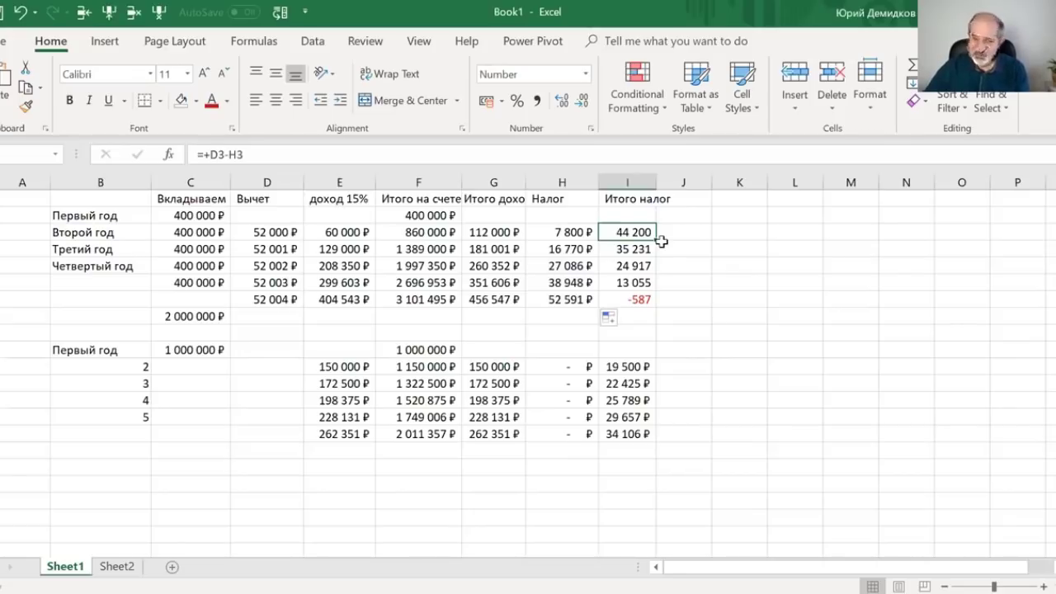
key("Down")
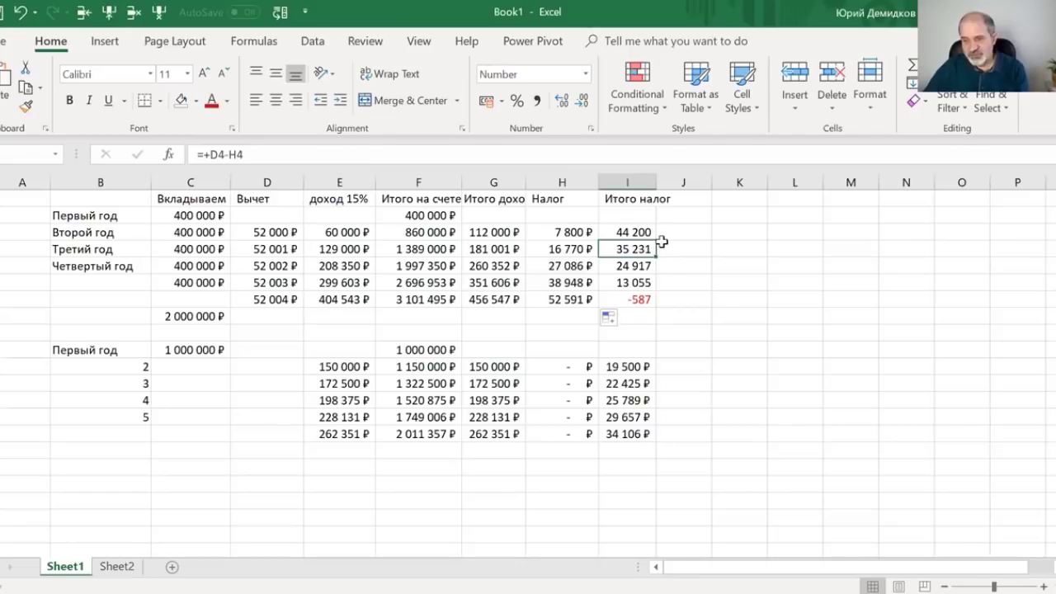
key("Left")
key("Left")
key("Left")
key("Left")
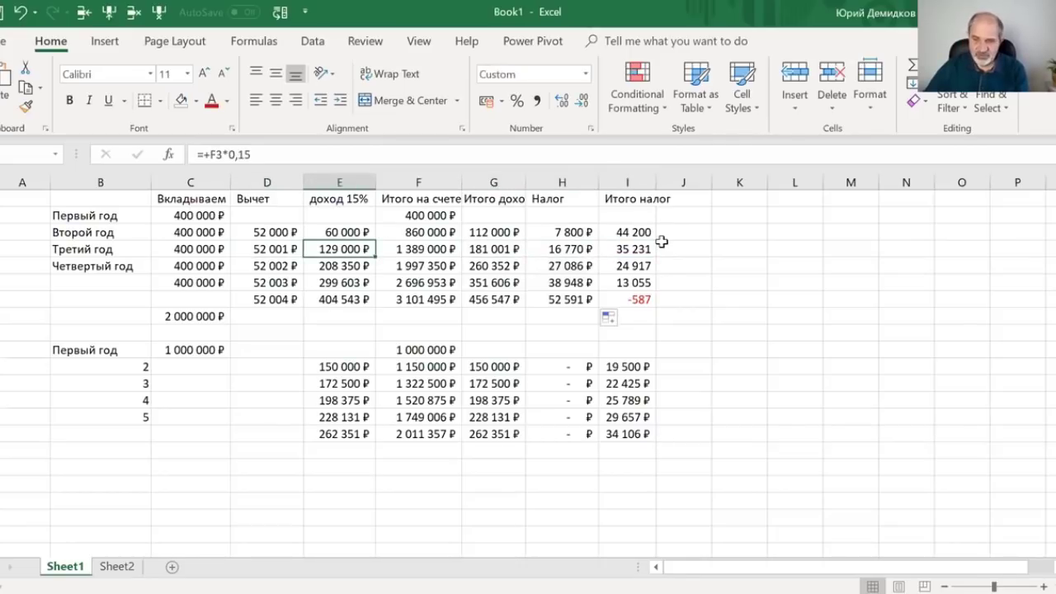
key("Right")
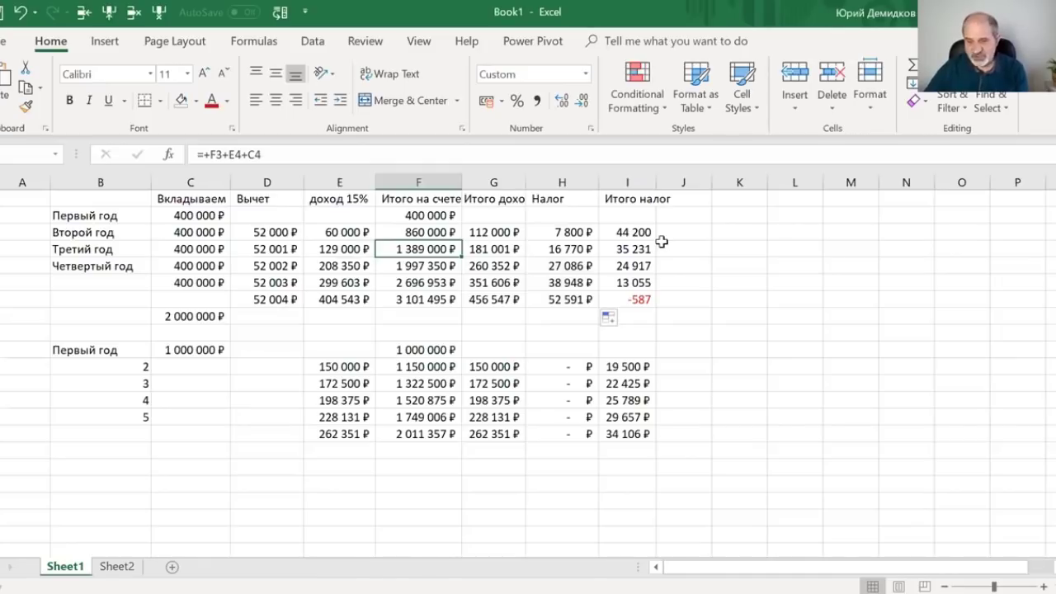
key("Right")
key("Right")
key("Right")
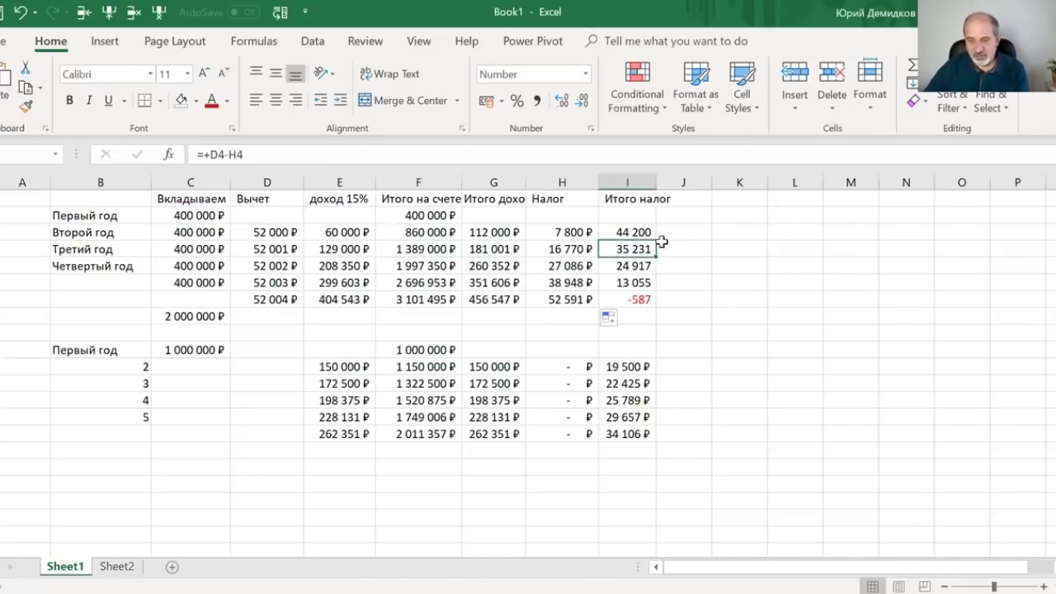
- Examine the final row's net tax in I7 and the 15% income column down to E7
key("Down")
key("Down")
key("Down")
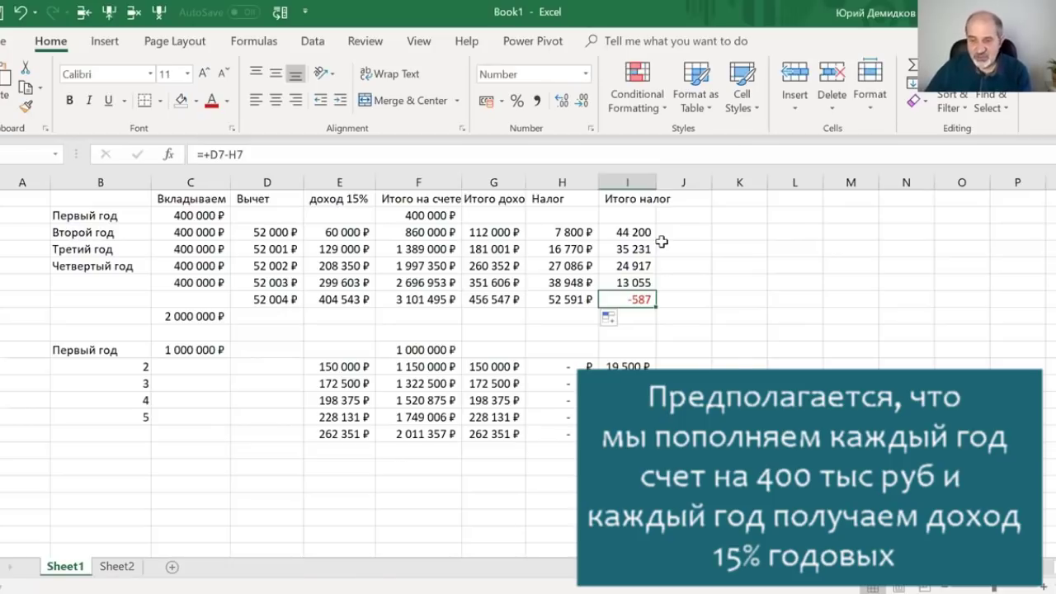
key("Left")
key("Left")
key("Left")
key("Left")
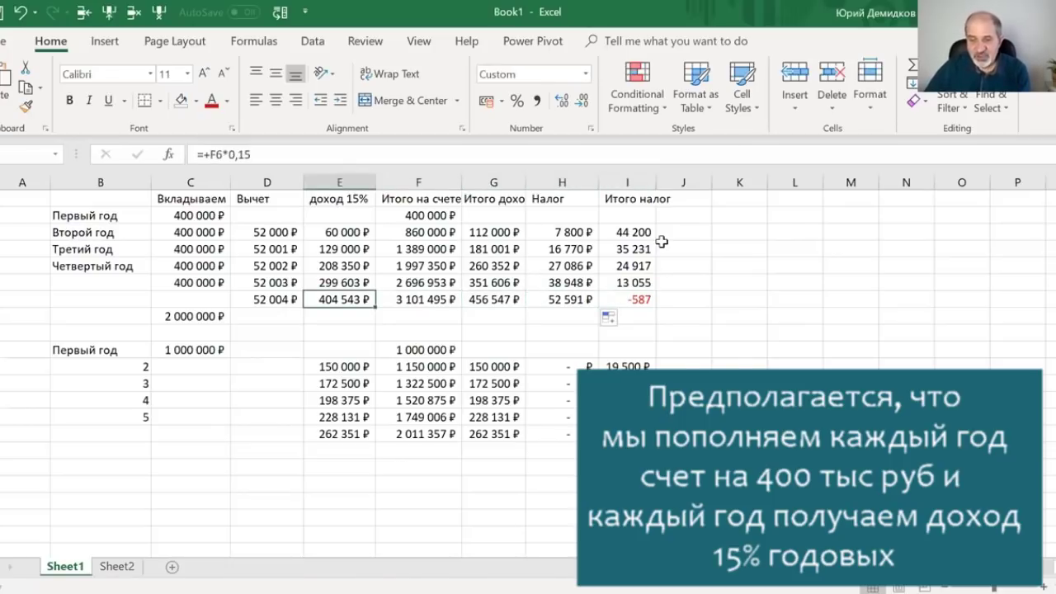
left_click(332, 199)
key("Down")
key("Down")
key("Down")
key("Down")
key("Down")
key("Down")
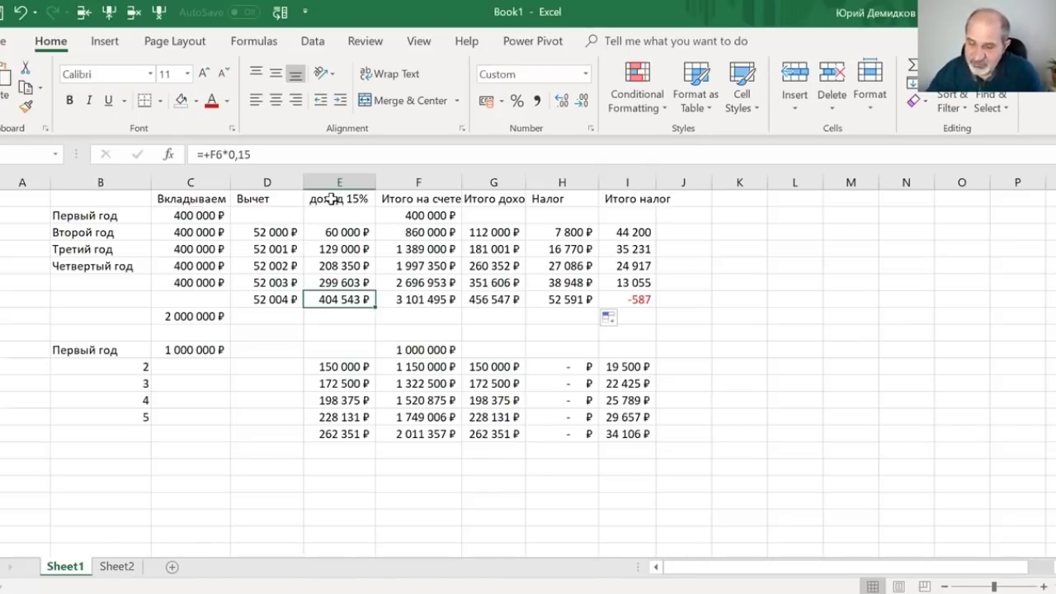
- Examine row 11 of the lower scenario, from the 15% income in E11 across to the tax in I11
key("Down")
key("Down")
key("Down")
key("Down")
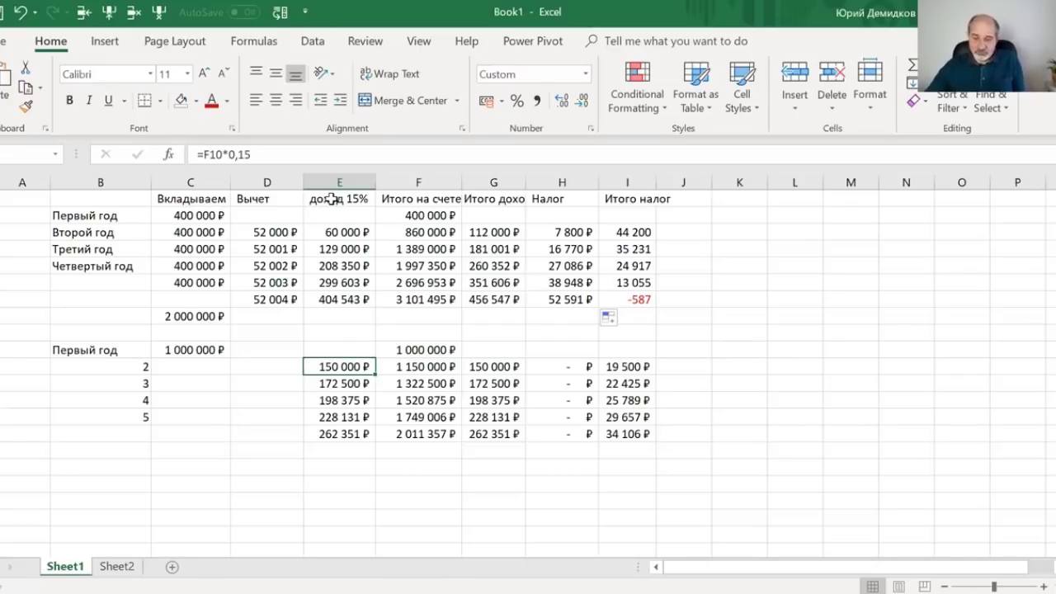
key("Right")
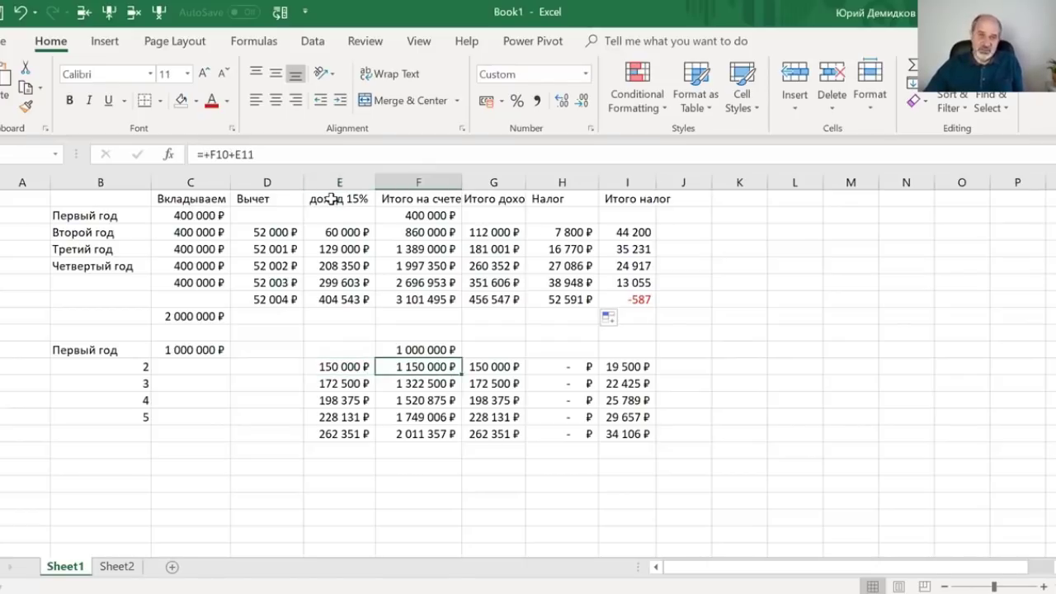
key("Left")
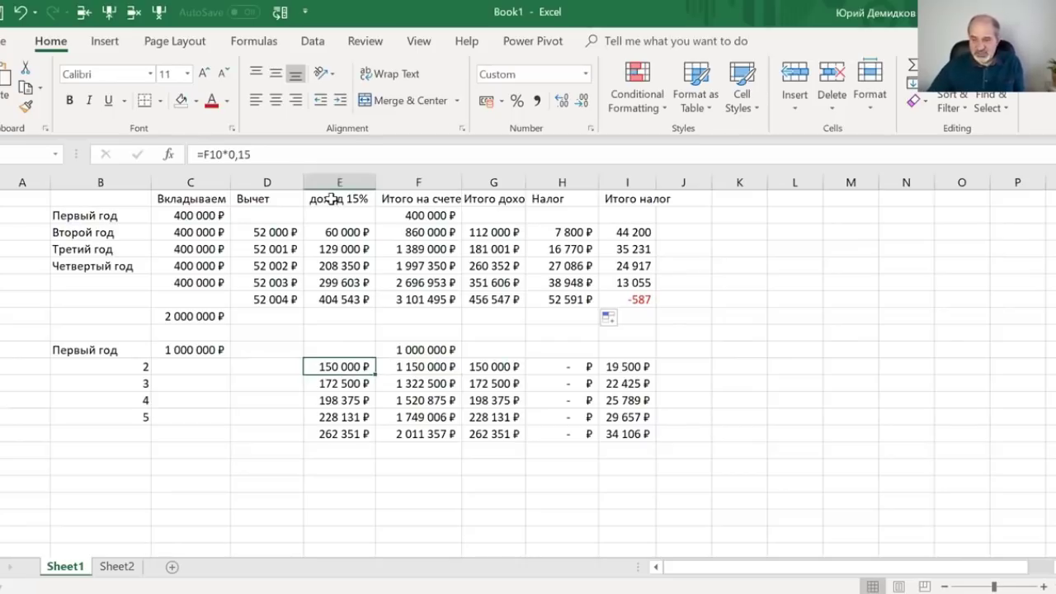
key("Right")
key("Right")
key("Right")
key("Right")
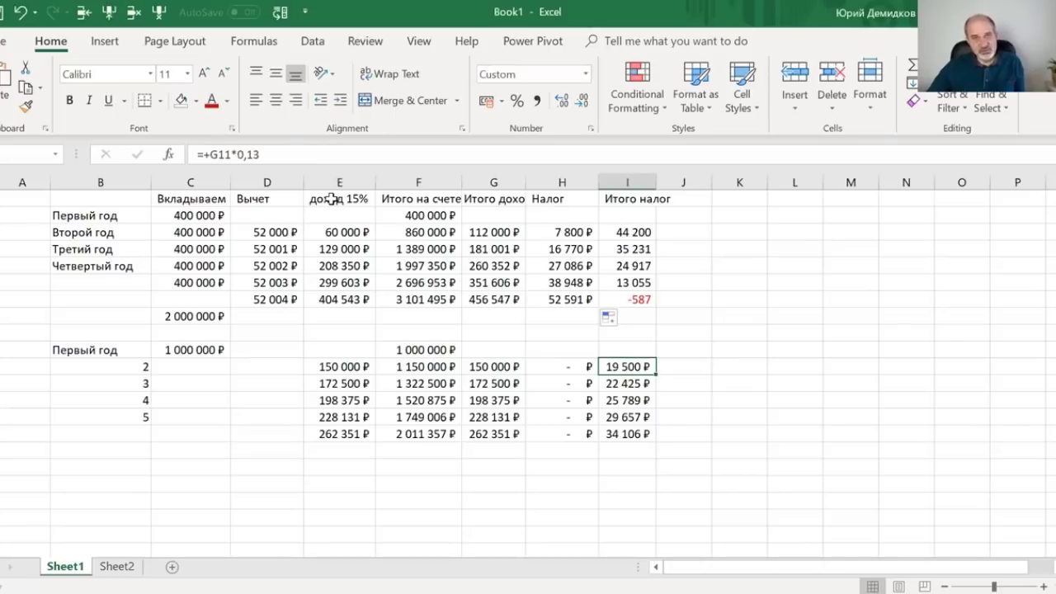
- Review the lower scenario's account totals in column F and its yearly taxes down to I15
key("Down")
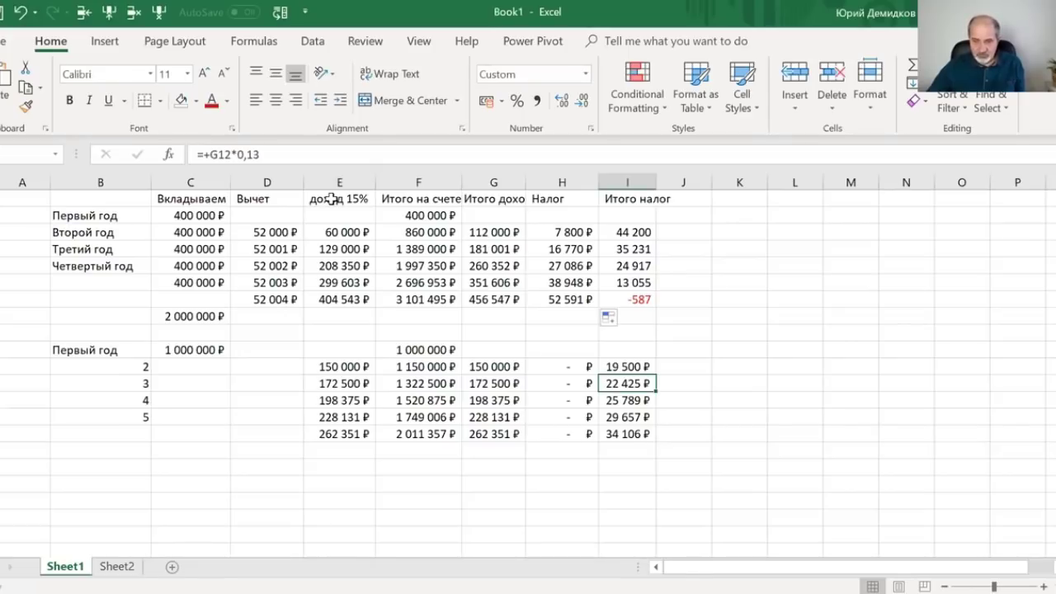
key("Left")
key("Left")
key("Left")
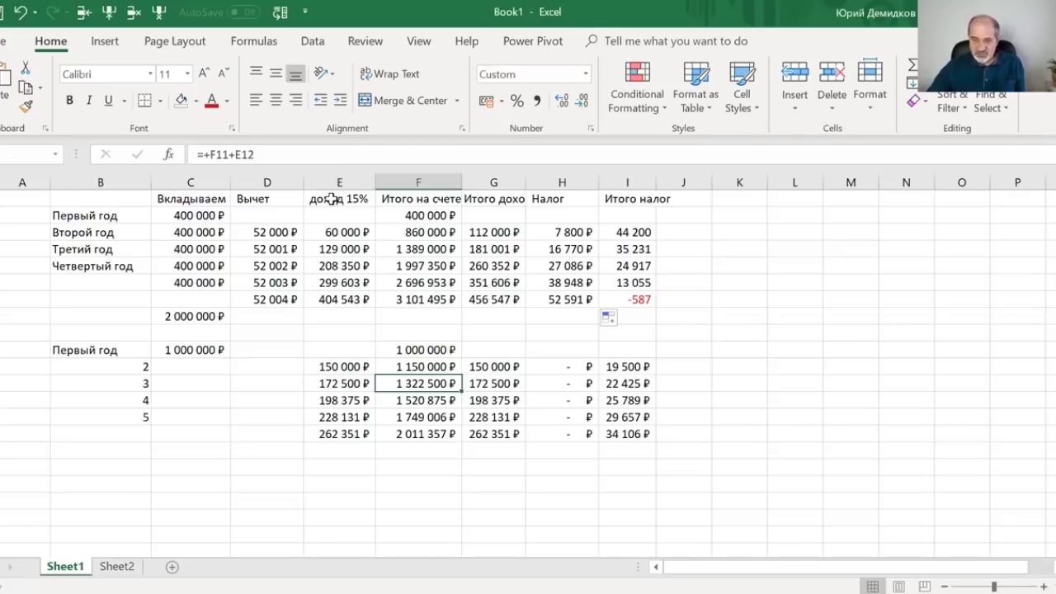
key("Down")
key("Down")
key("Down")
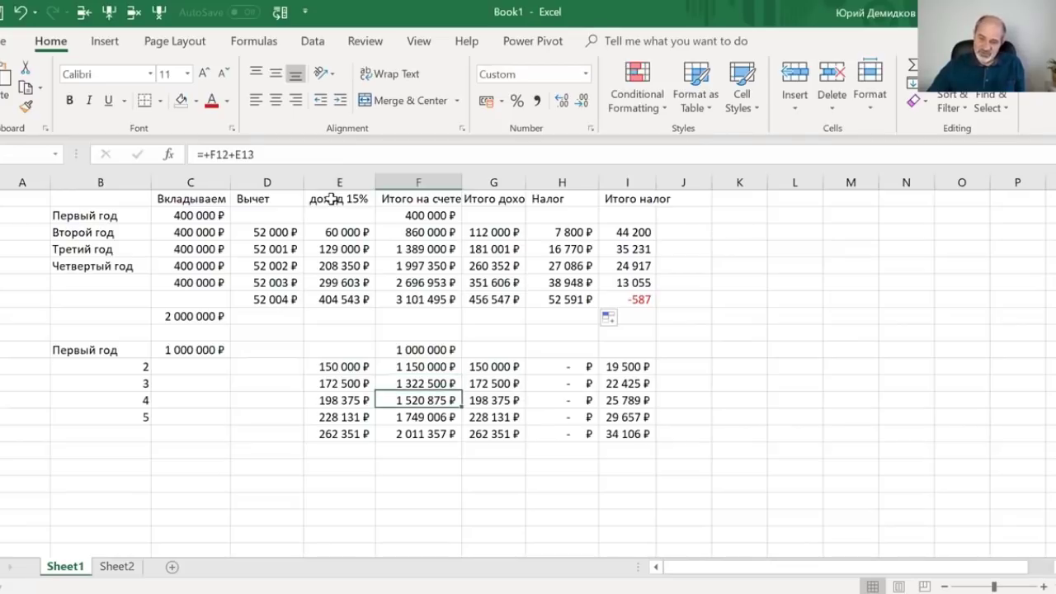
key("Up")
key("Up")
key("Right")
key("Right")
key("Right")
key("Down")
key("Down")
key("Down")
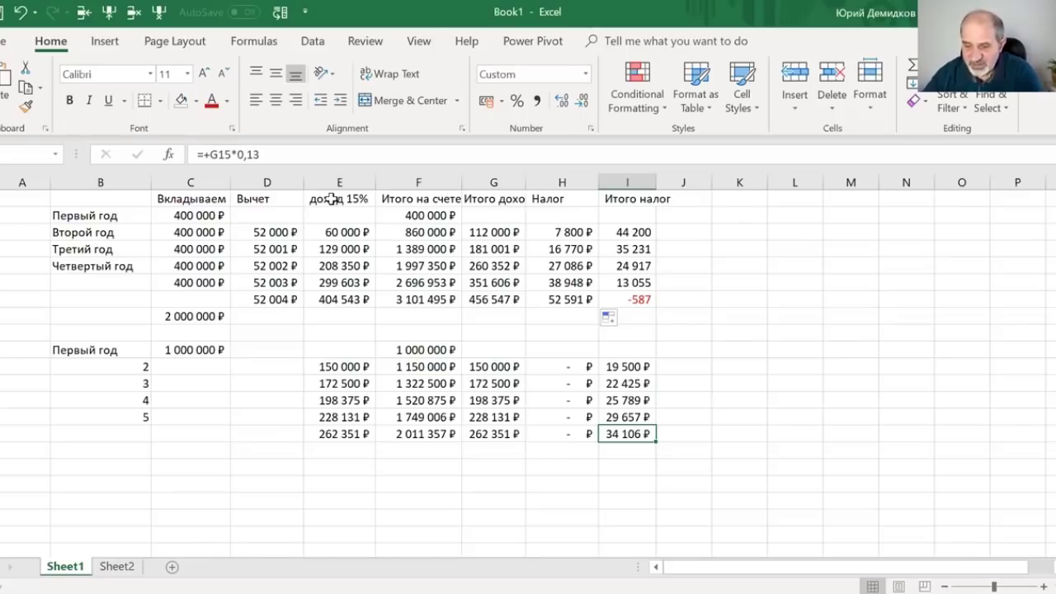
- Fill the 1 000 000 ₽ contribution in C10 down through C14 for years 2 to 5
left_click(398, 283)
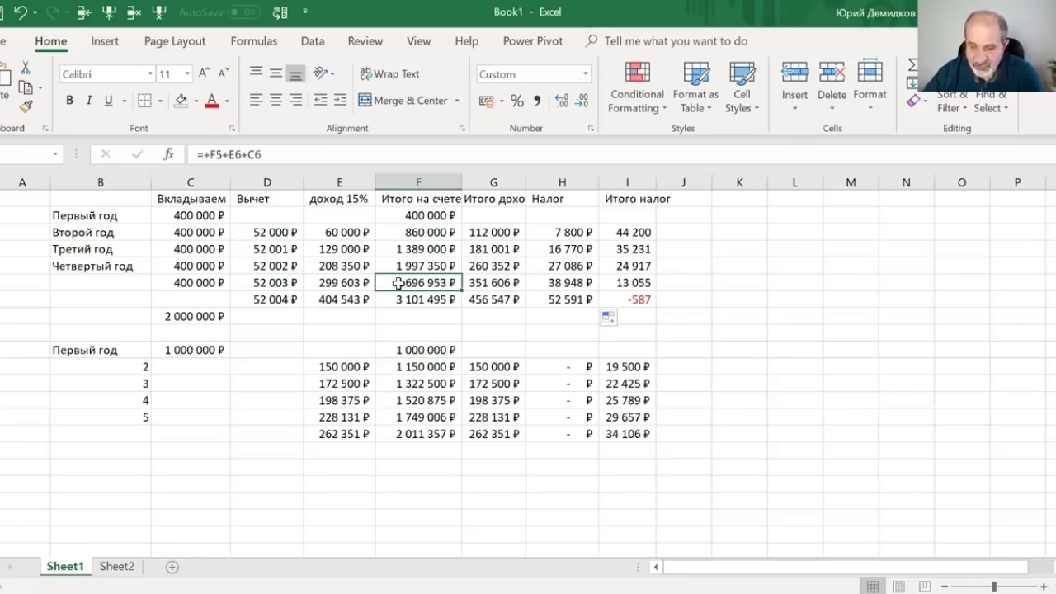
left_click(213, 371)
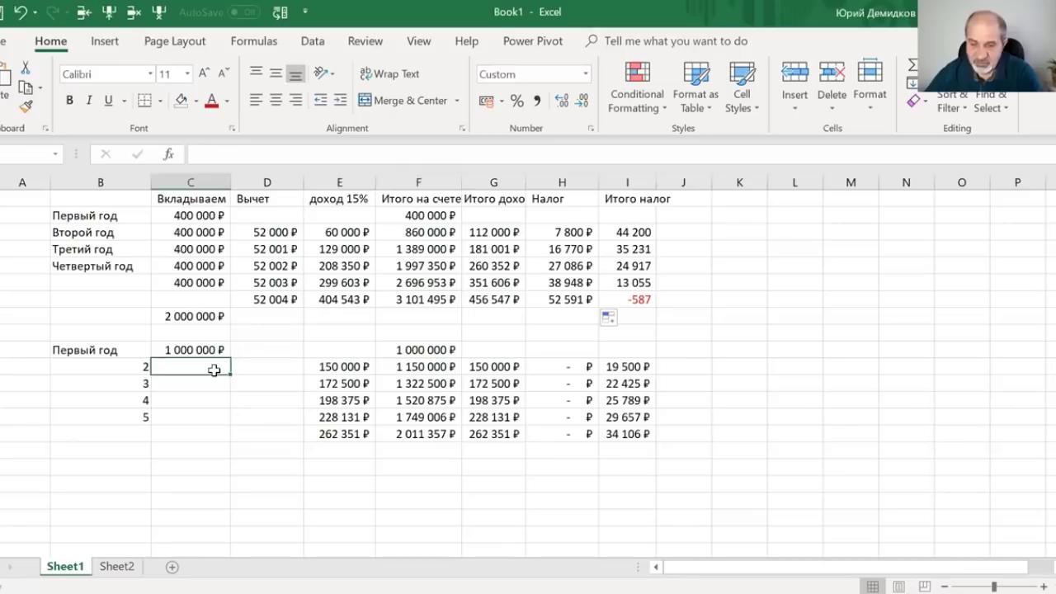
left_click(208, 350)
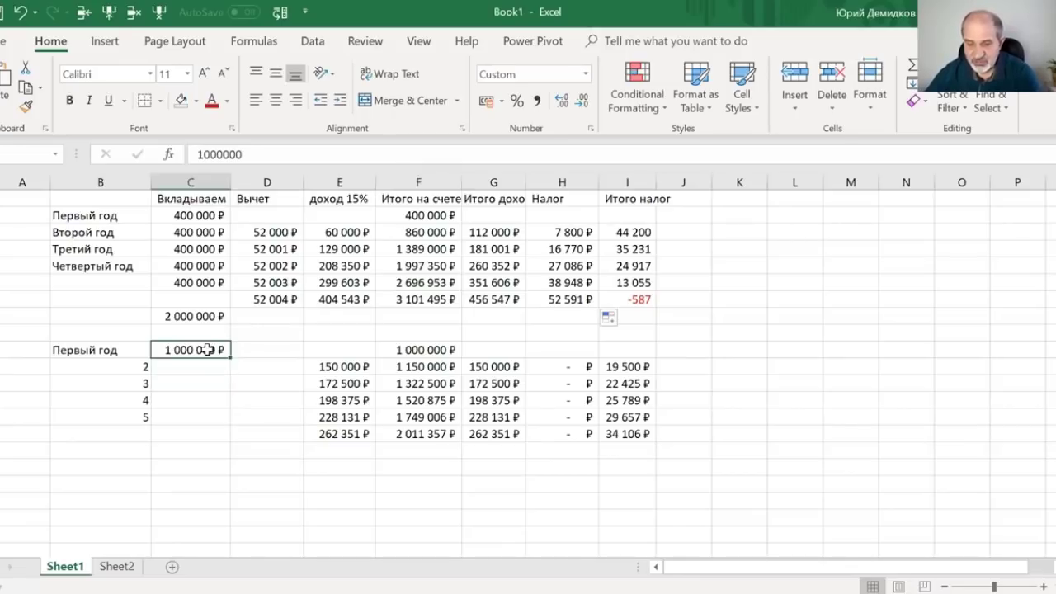
left_click_drag(231, 357, 231, 424)
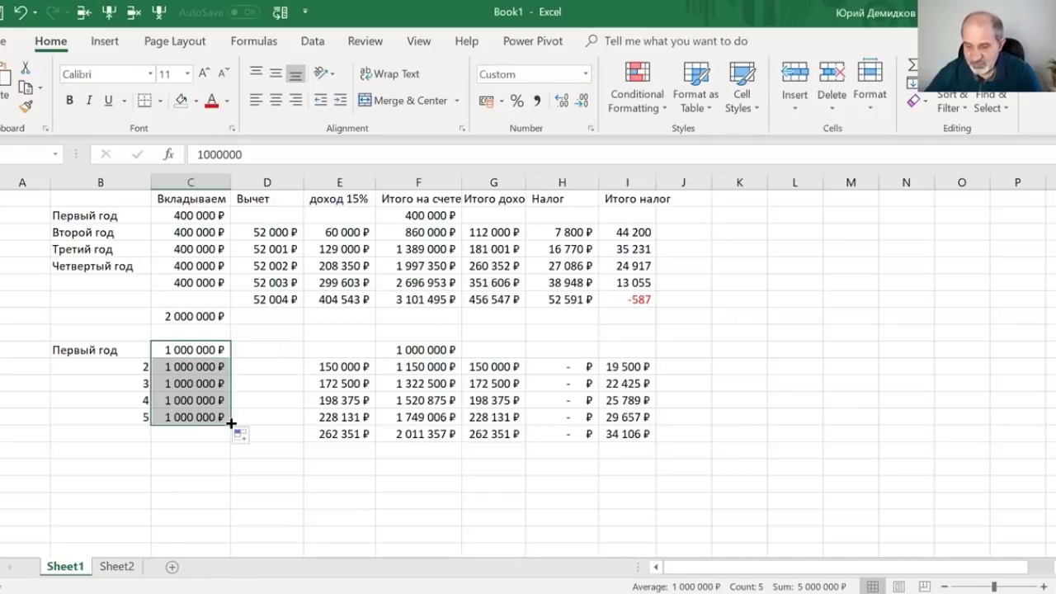
key("Return")
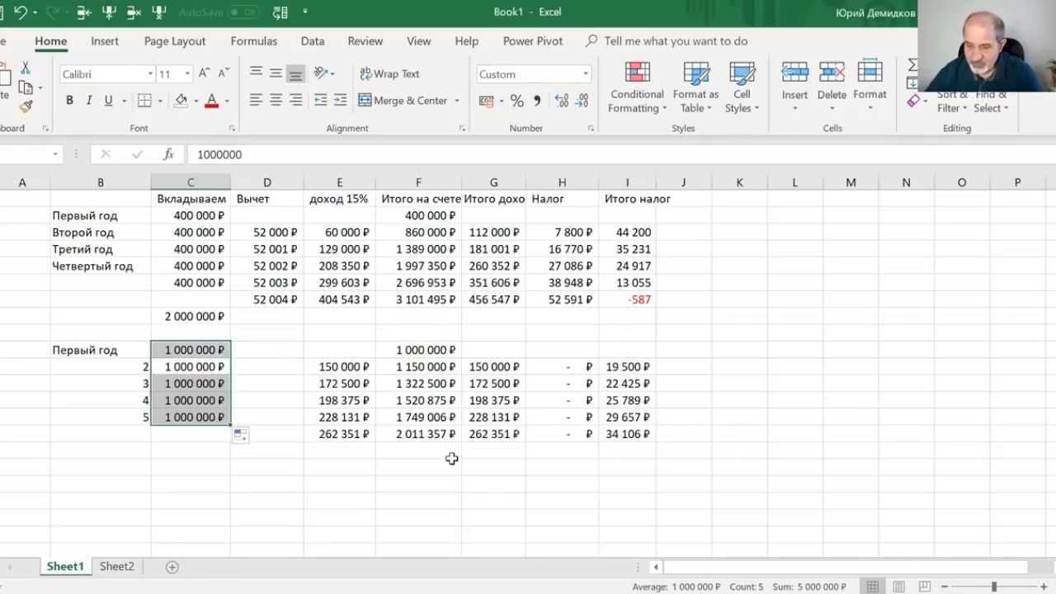
- Add the year-2 contribution to the lower scenario's account total in F11, making the formula =+F10+E11+C11
left_click(423, 351)
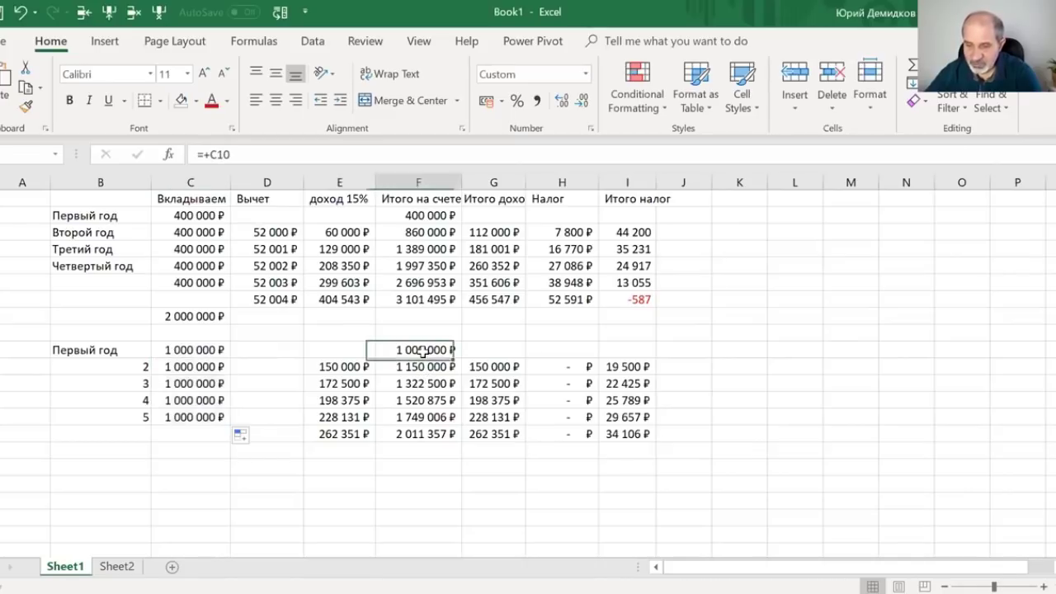
left_click(422, 364)
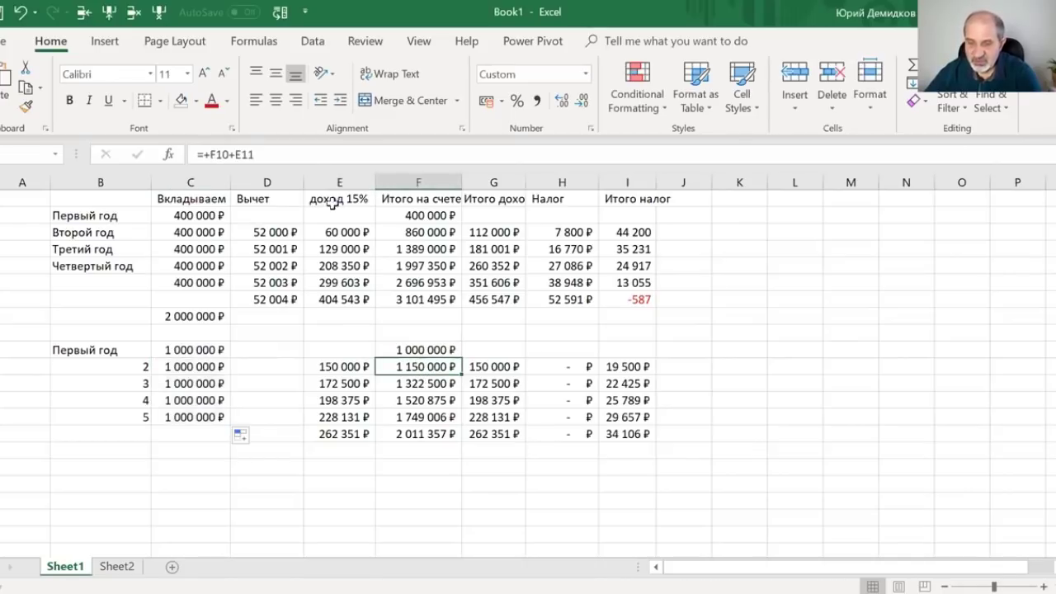
left_click(259, 154)
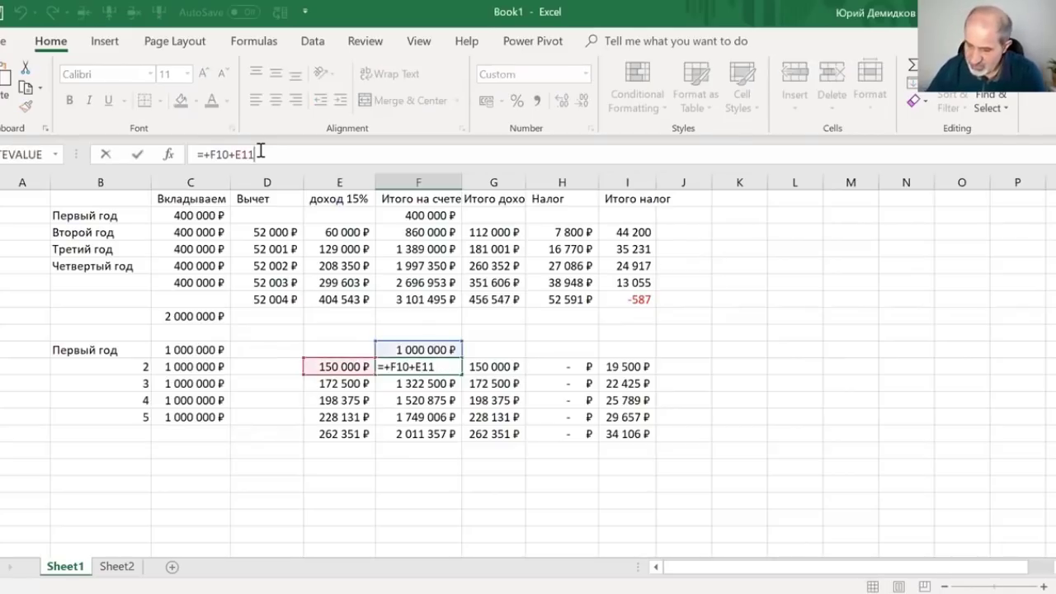
type("_")
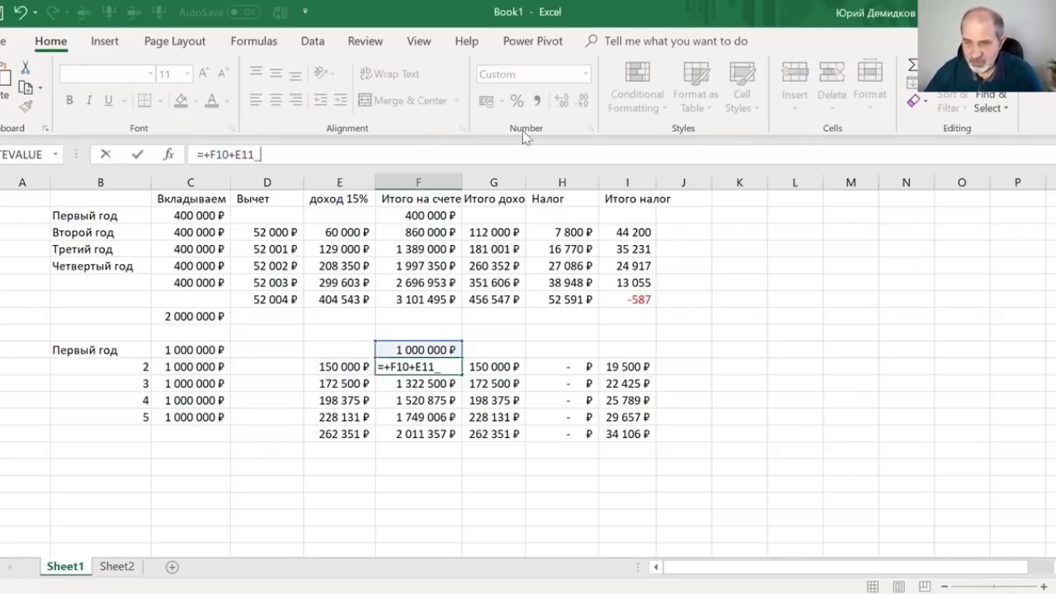
key("BackSpace")
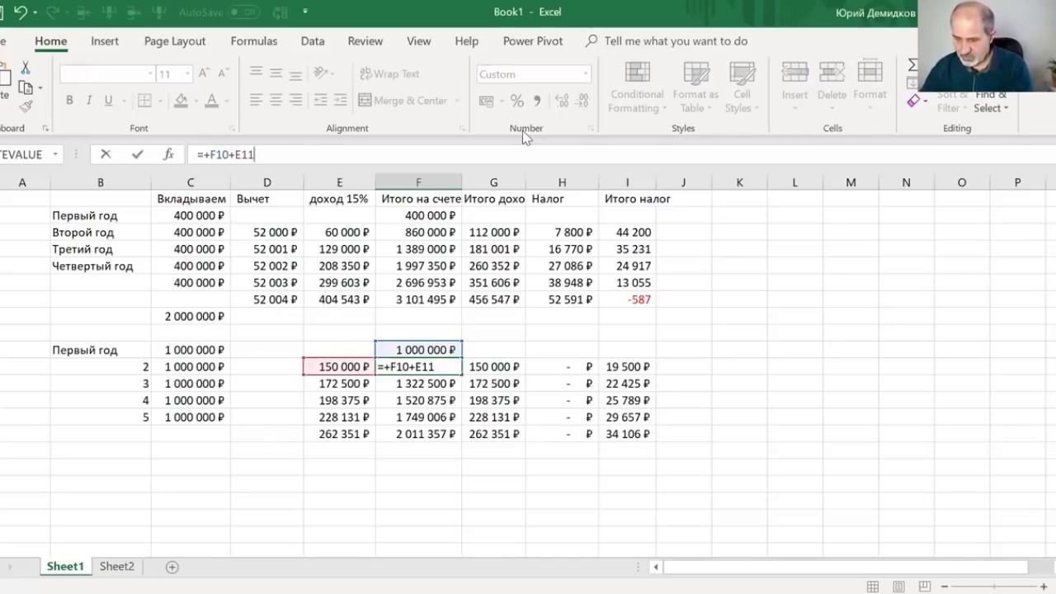
type("+")
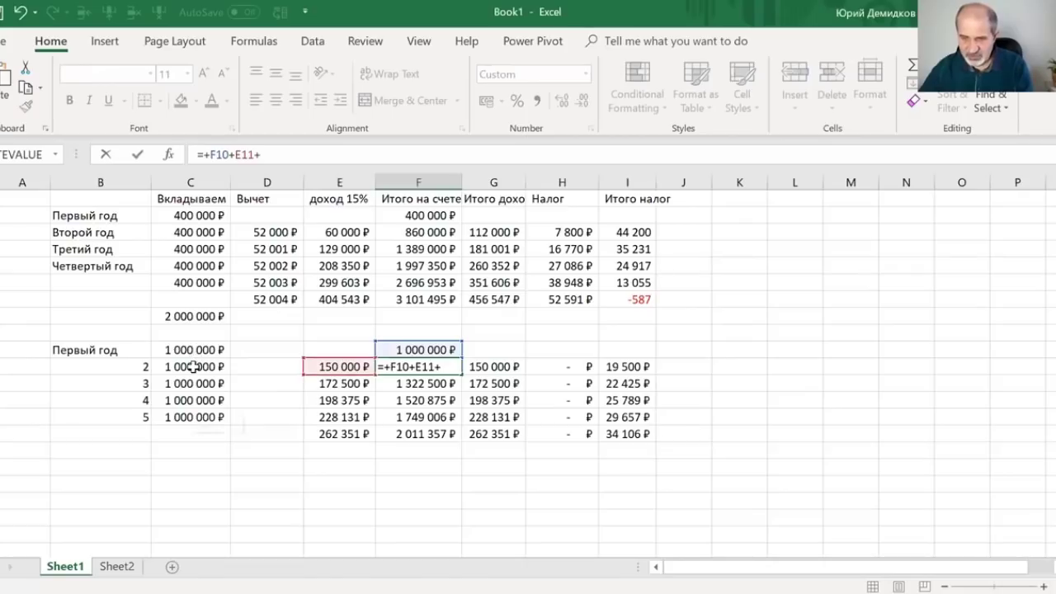
key("Return")
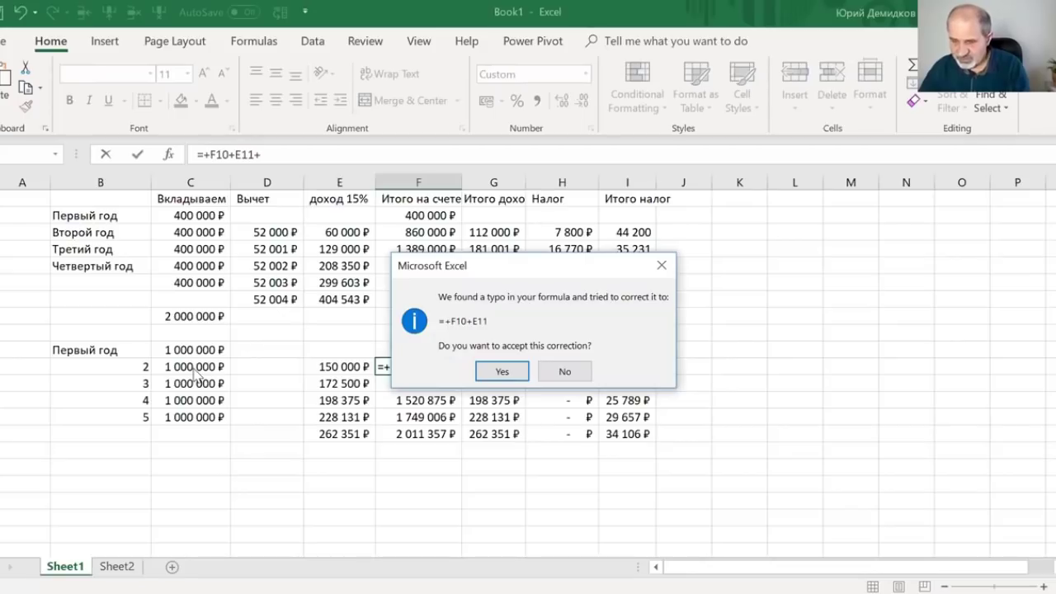
key("Return")
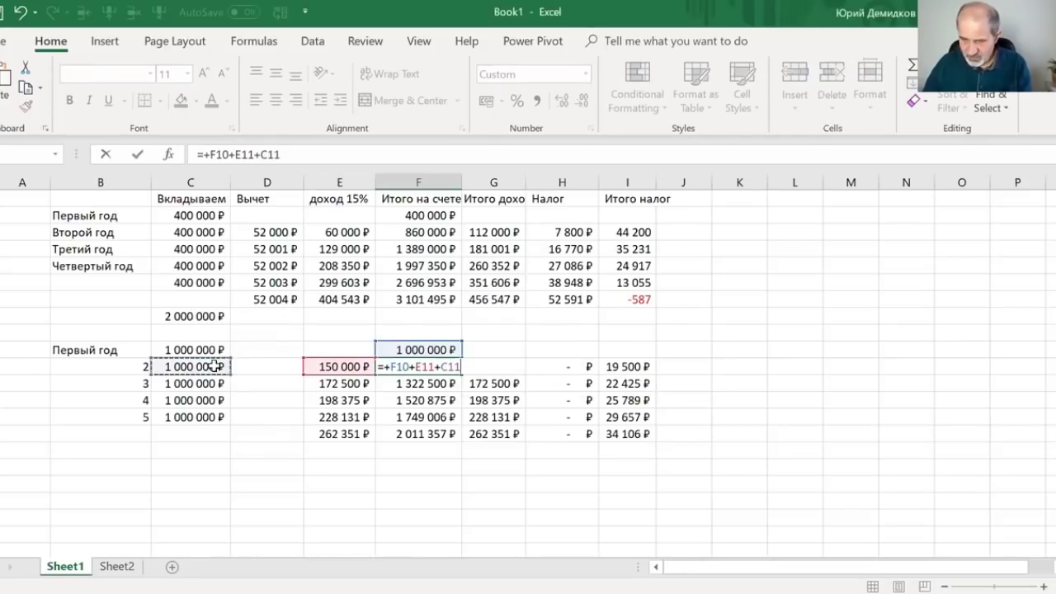
- Fill the F11 account total formula down through F15 and autofit column G to its contents
left_click(413, 365)
left_click_drag(464, 375, 466, 442)
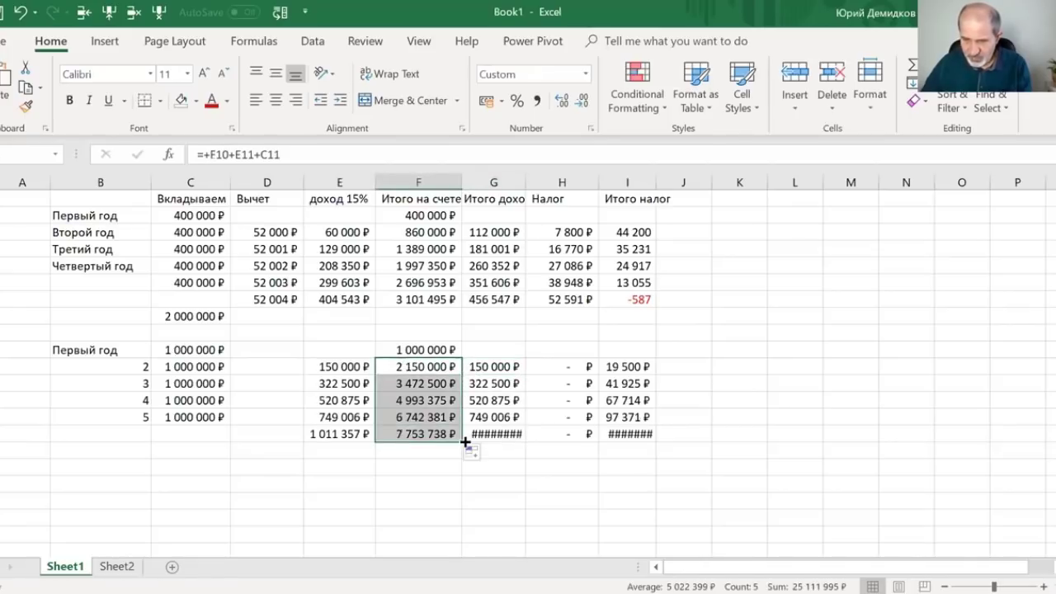
double_click(524, 182)
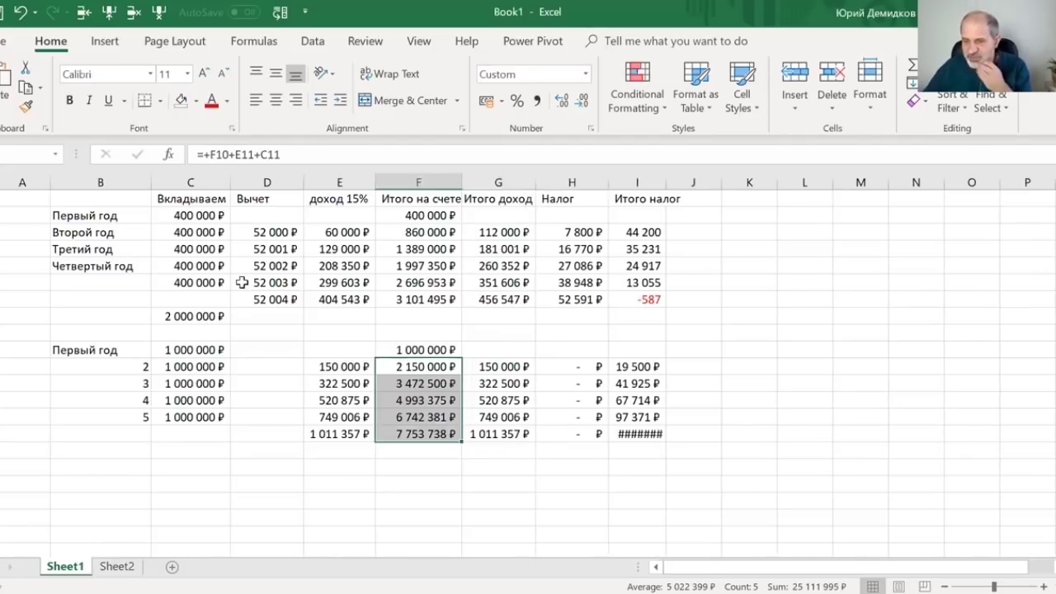
- Check the lower scenario's final contribution, account total and income in row 15, and autofit column I to read the tax in I15
left_click(183, 418)
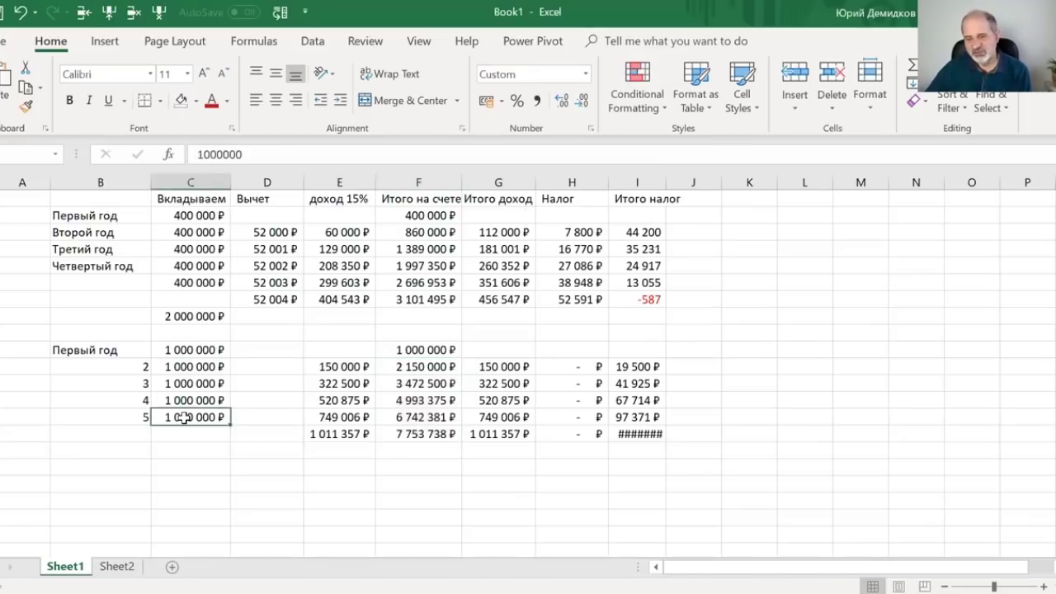
left_click(412, 419)
left_click(415, 433)
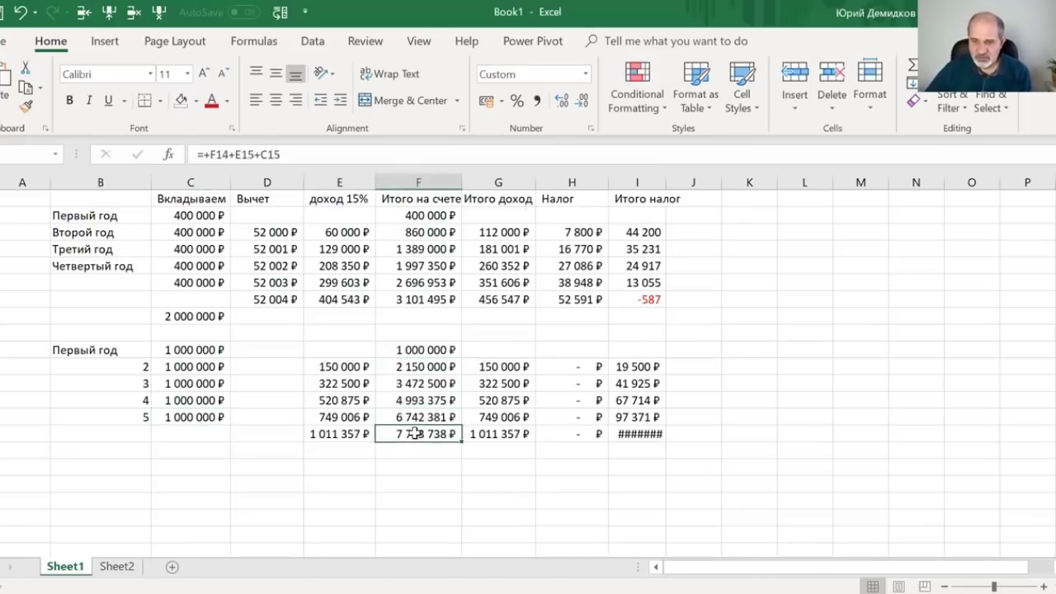
left_click(488, 435)
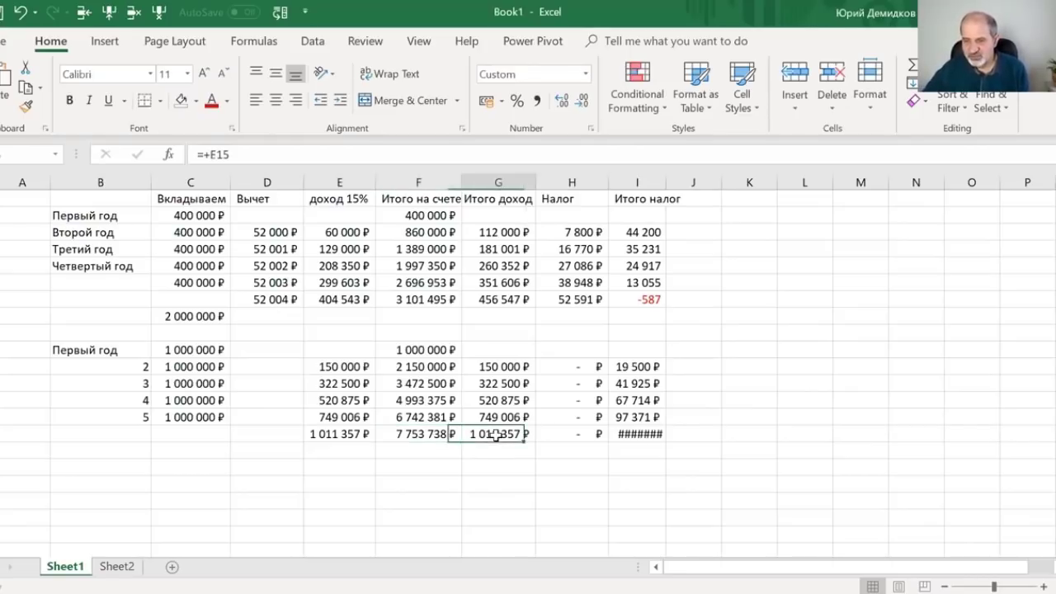
double_click(664, 181)
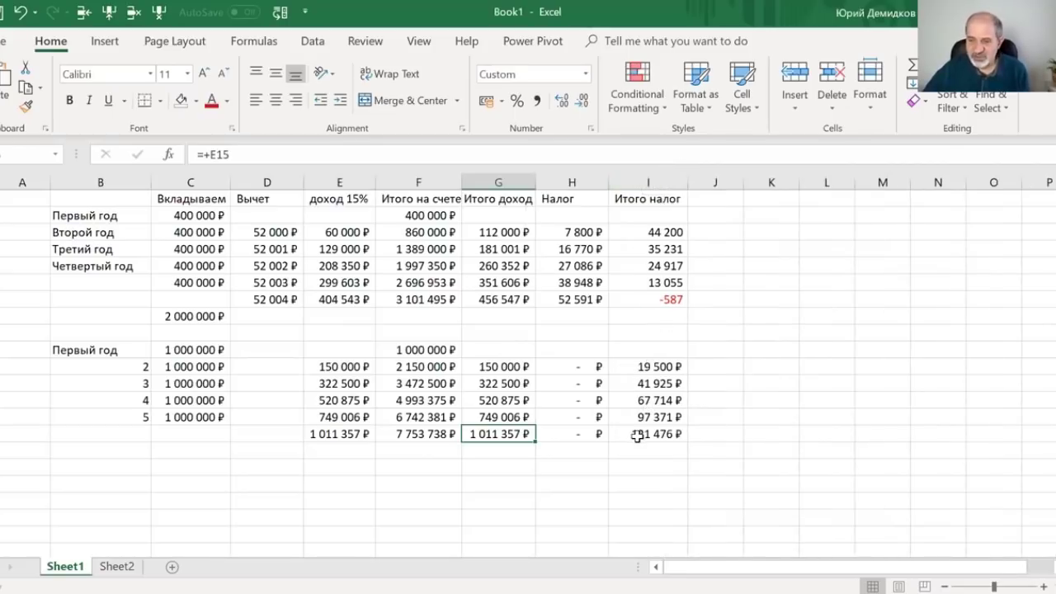
left_click(636, 437)
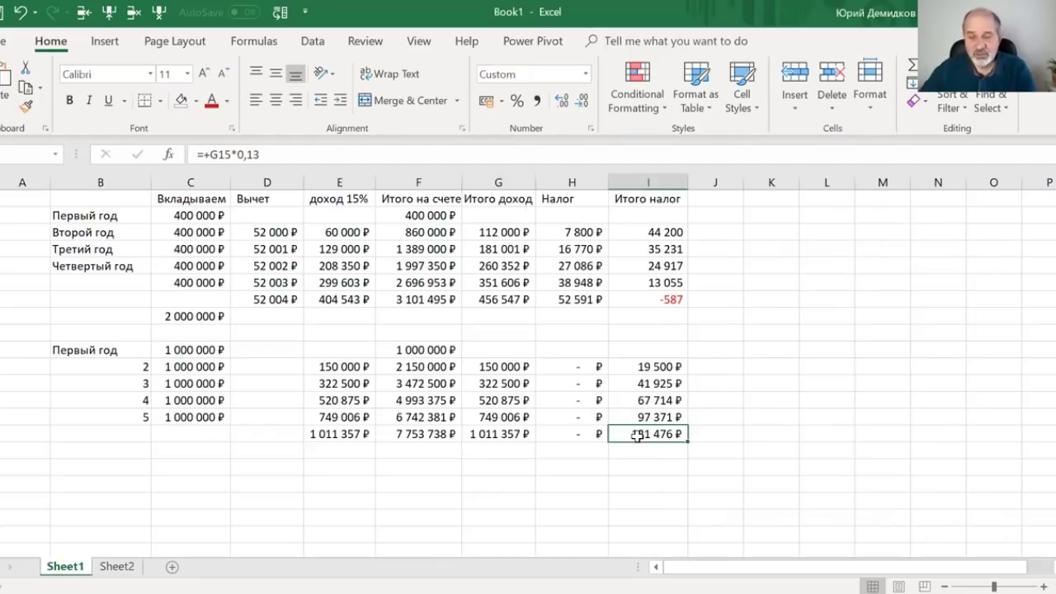